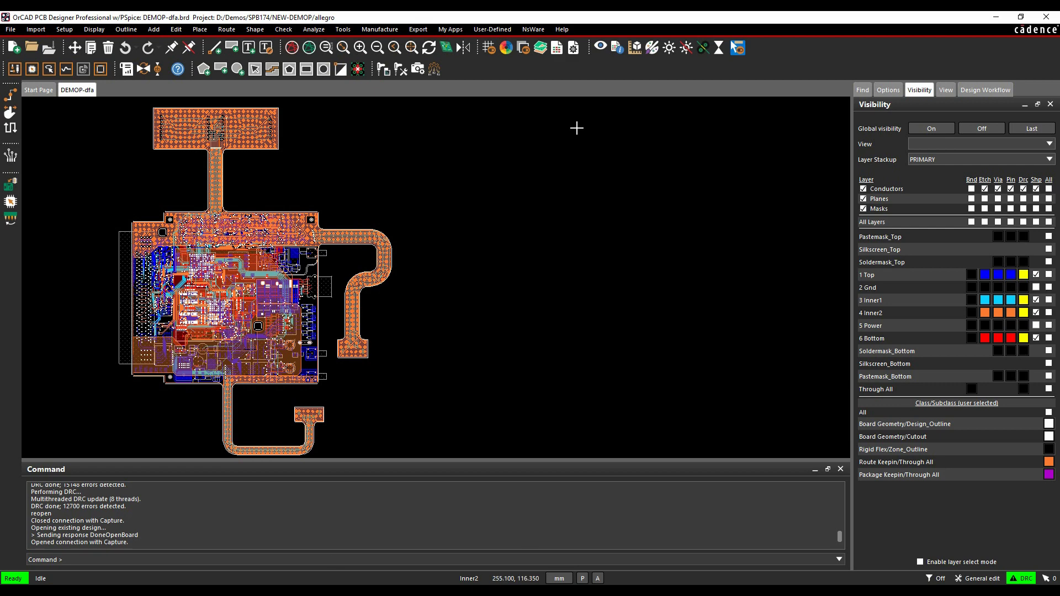
# Open Constraint Manager and browse the Fabrication, Assembly and Test worksheets, expanding Design for Test.
pyautogui.click(65, 30)
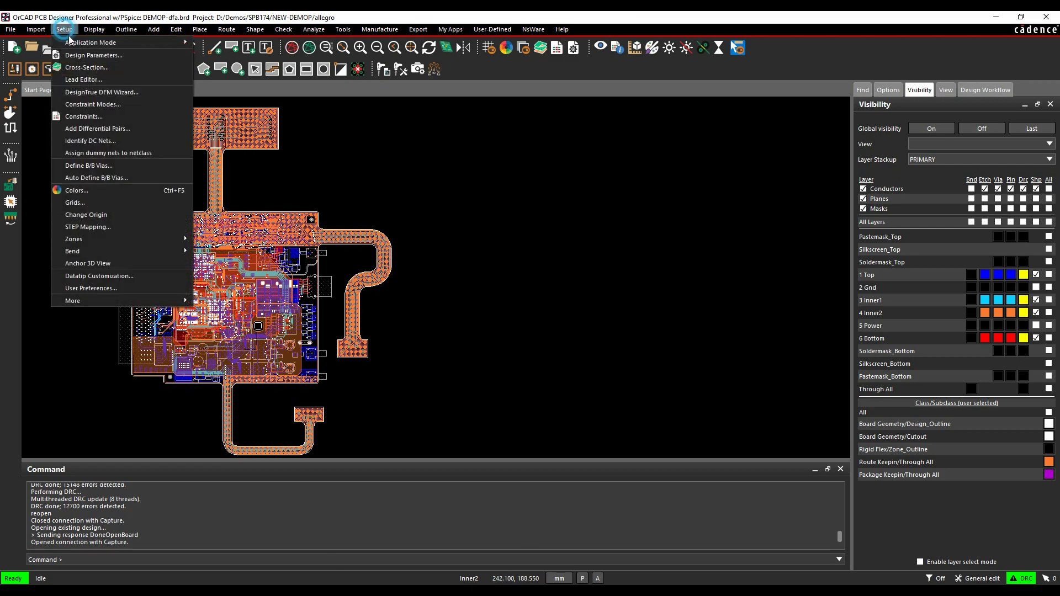
pyautogui.click(85, 102)
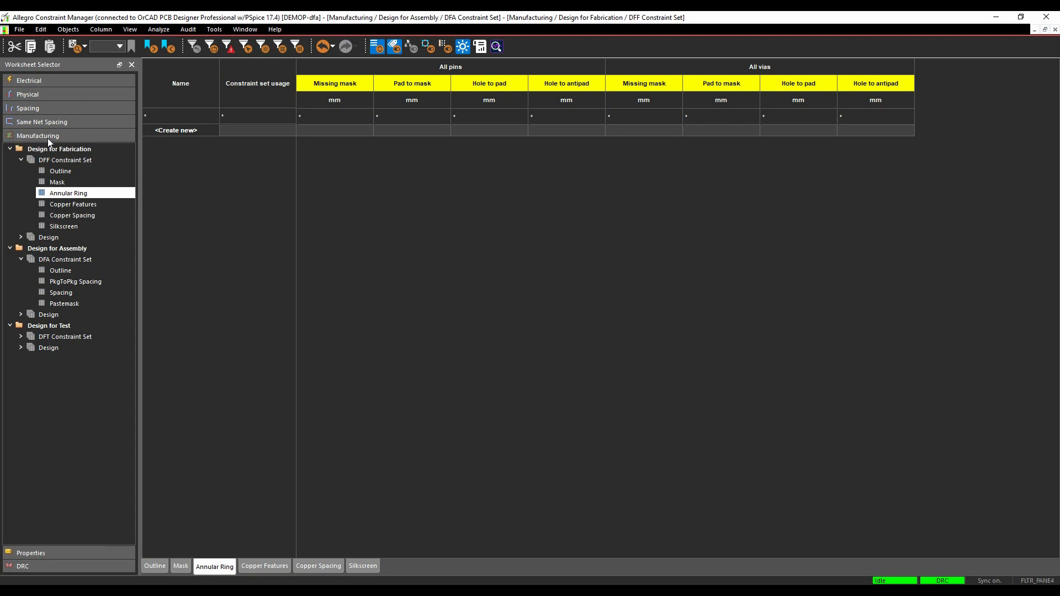
pyautogui.click(89, 150)
pyautogui.click(58, 246)
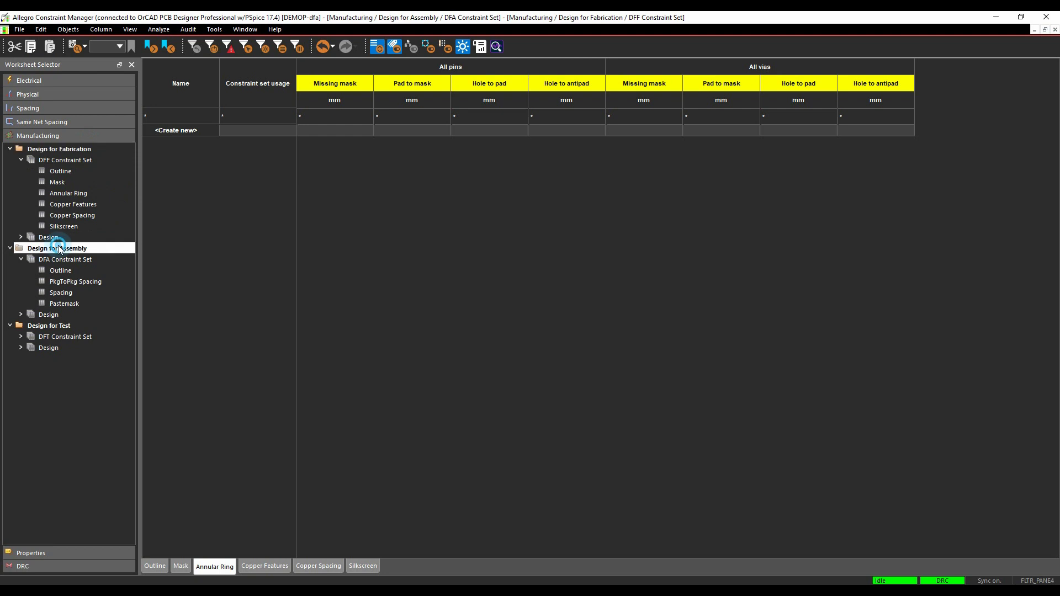
pyautogui.click(60, 326)
pyautogui.click(21, 337)
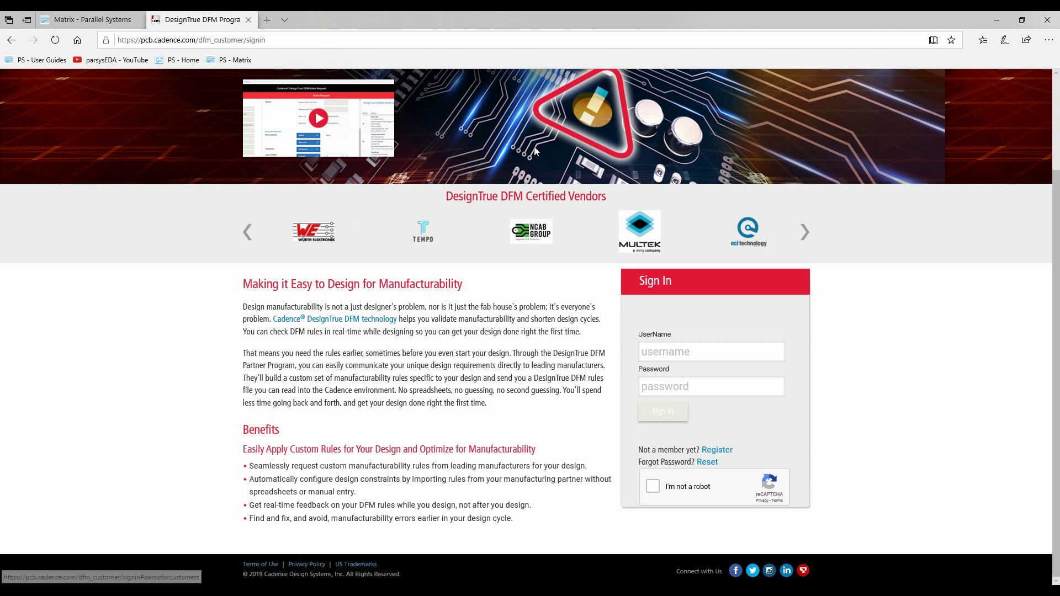
# Scroll through the DesignTrue DFM Partner Program sign-in page and its certified vendors.
pyautogui.scroll(2, 620, 268)
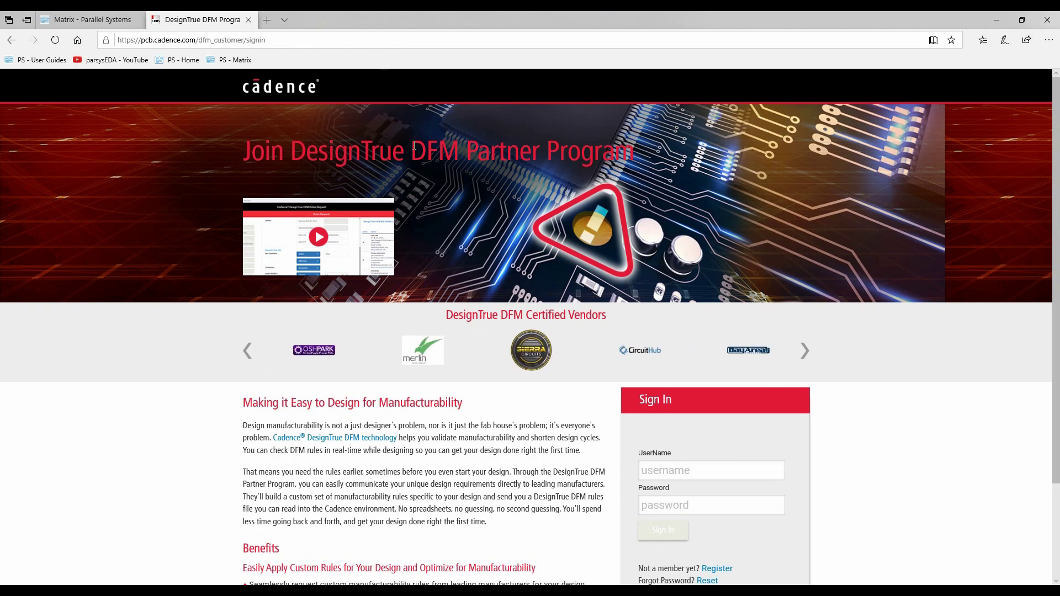
pyautogui.scroll(-1, 725, 296)
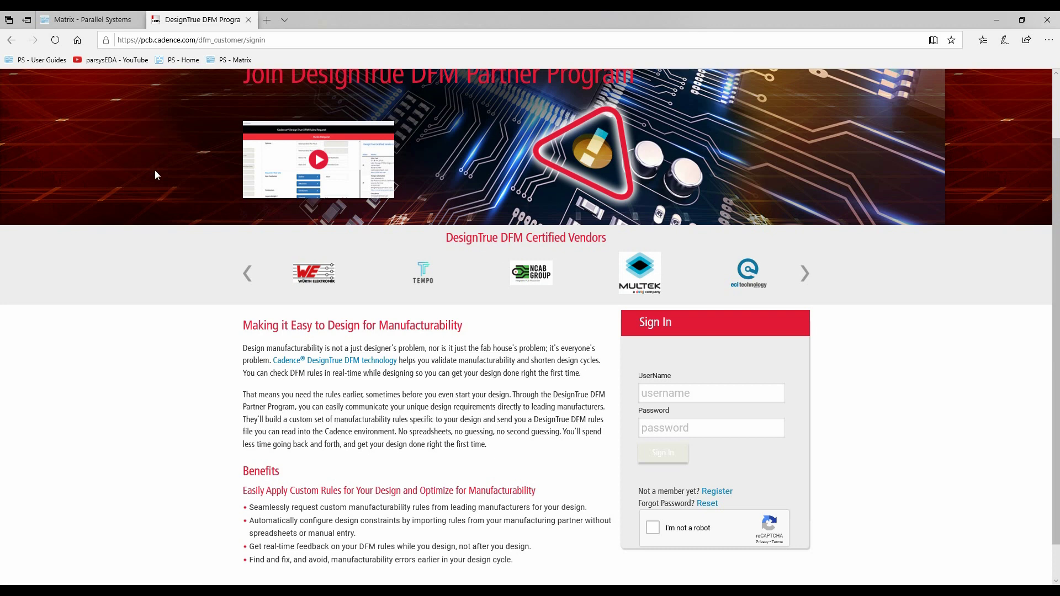
# Leave the browser and Constraint Manager and launch the DesignTrue DFM Wizard from Setup.
pyautogui.click(996, 19)
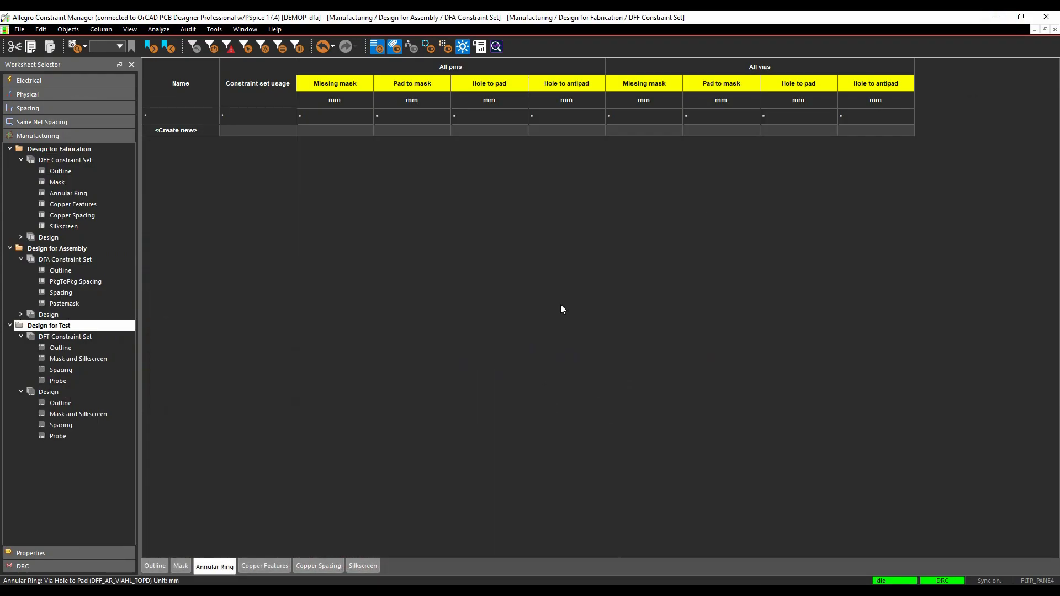
pyautogui.click(1047, 17)
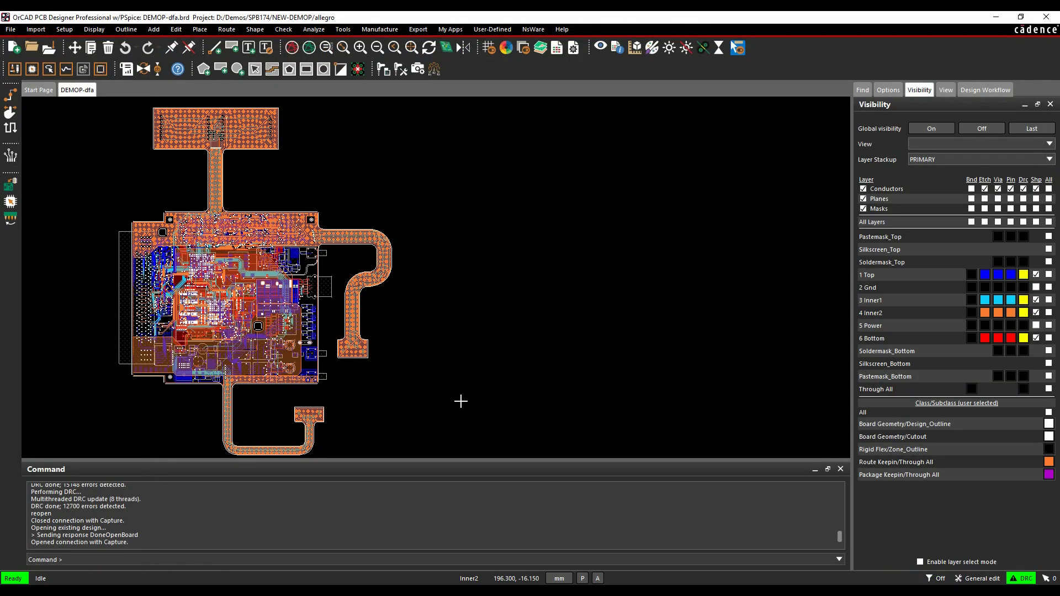
pyautogui.click(61, 29)
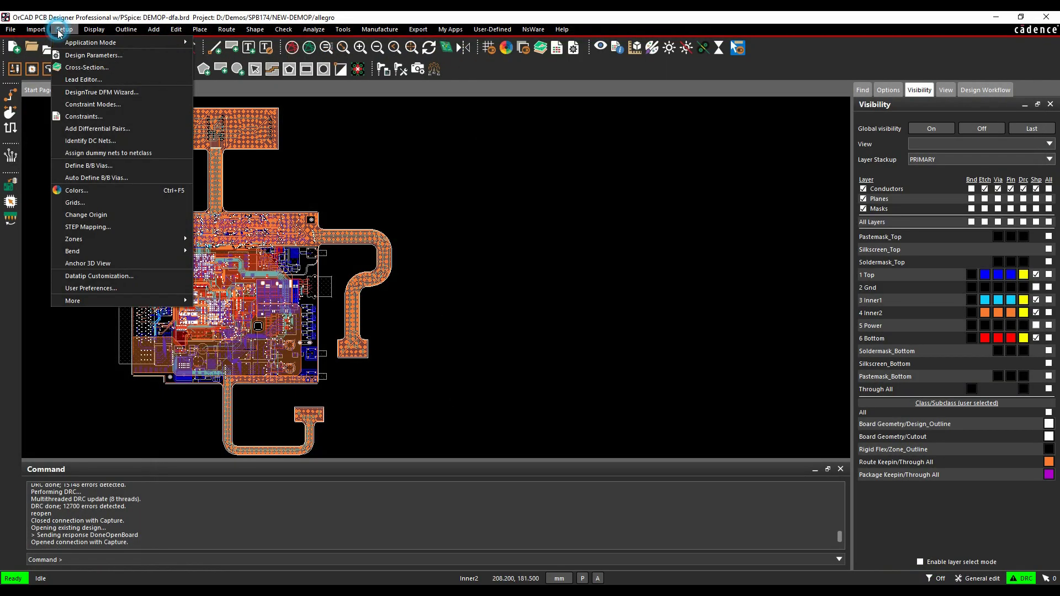
pyautogui.click(105, 93)
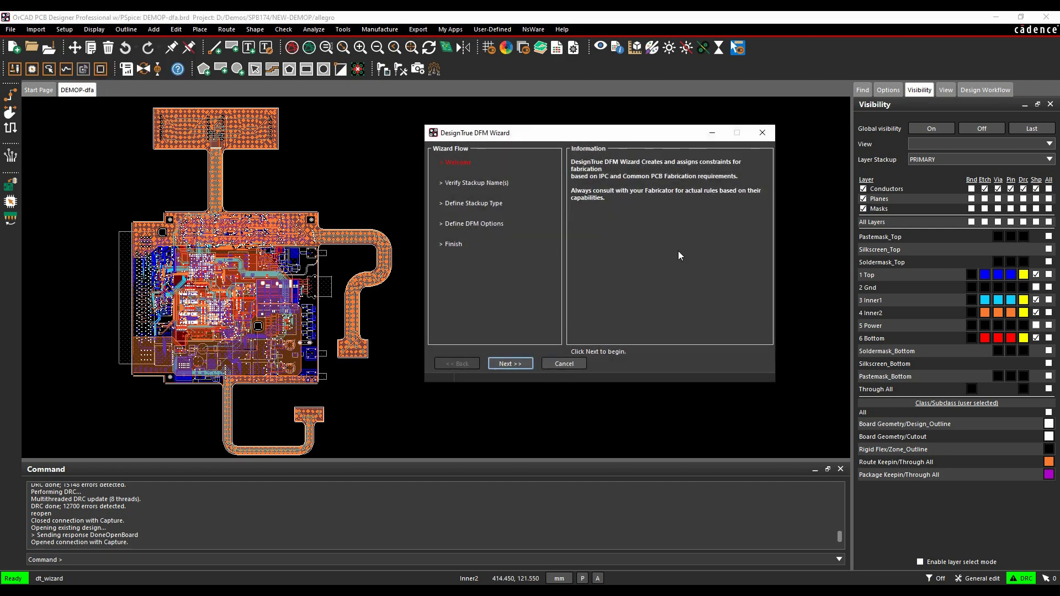
# Confirm the stackup names and set FLEXI1 and FLEXI_STIFFENER stackup types to Flex.
pyautogui.click(506, 364)
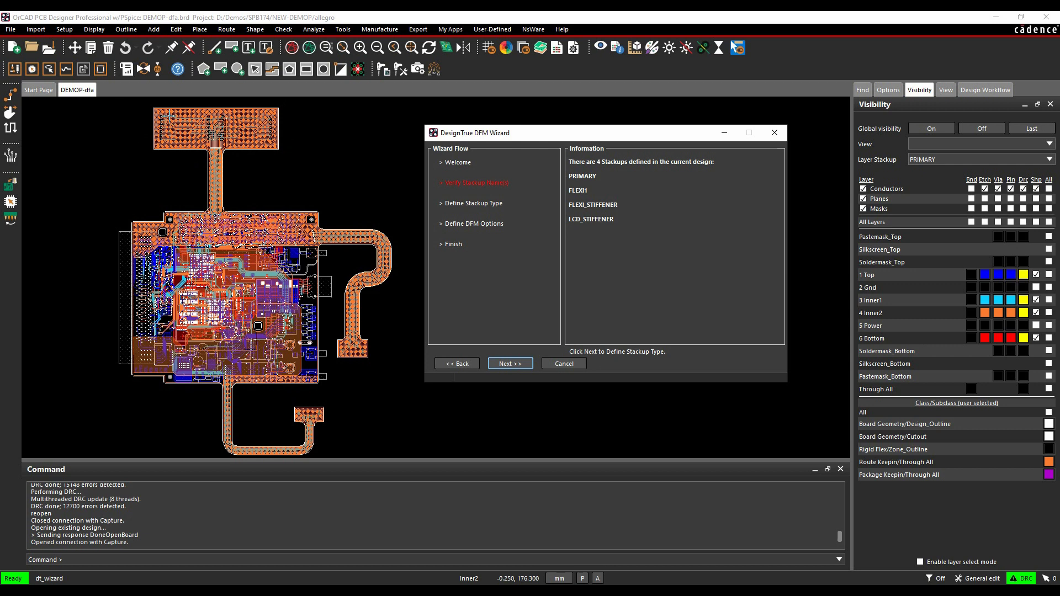
pyautogui.click(514, 363)
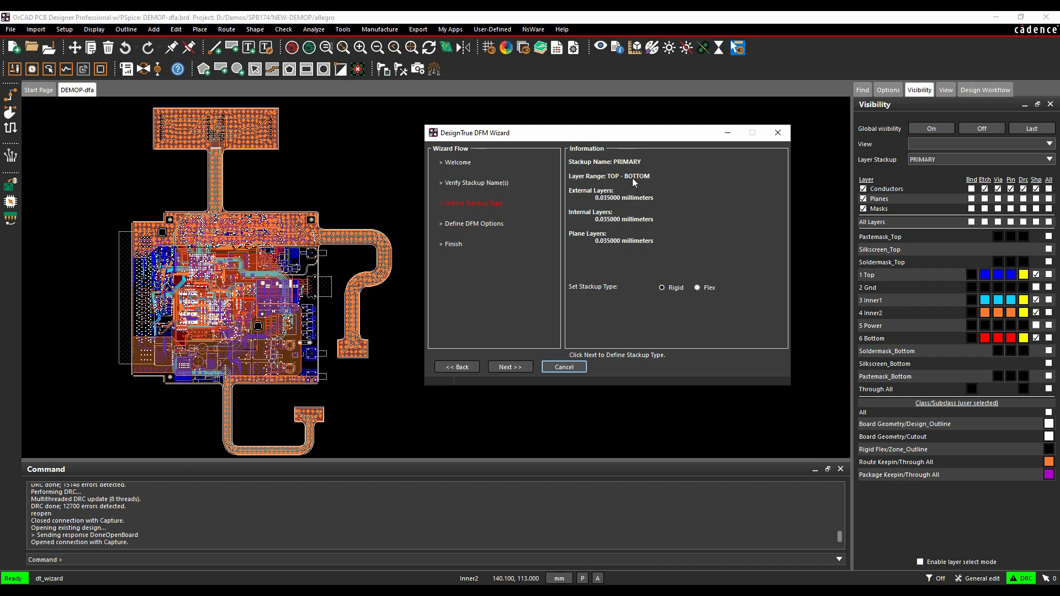
pyautogui.click(509, 367)
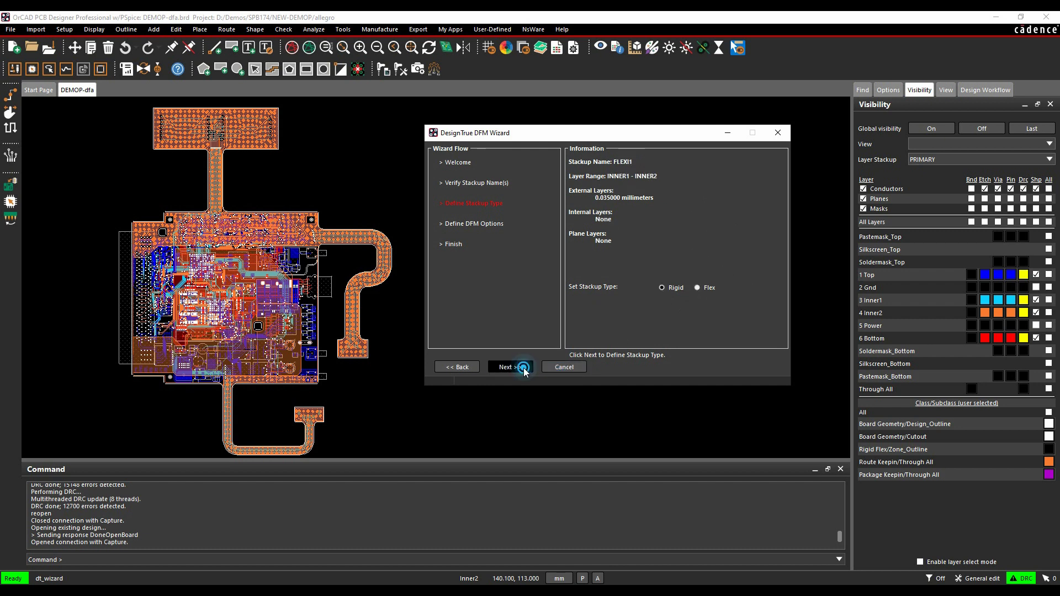
pyautogui.click(697, 288)
pyautogui.click(510, 367)
pyautogui.click(698, 288)
pyautogui.click(511, 367)
pyautogui.click(697, 287)
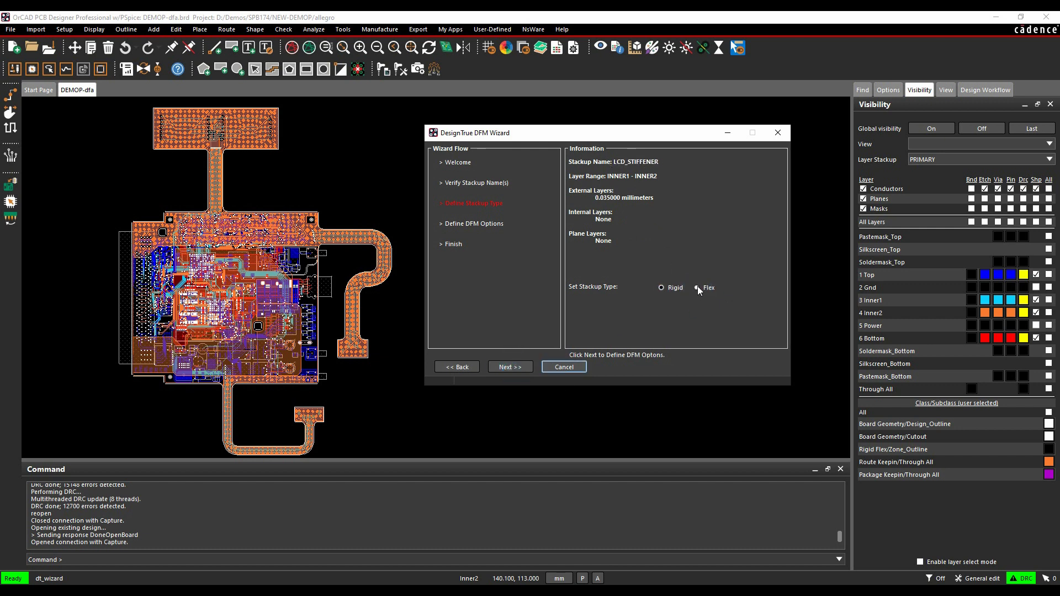
pyautogui.click(513, 368)
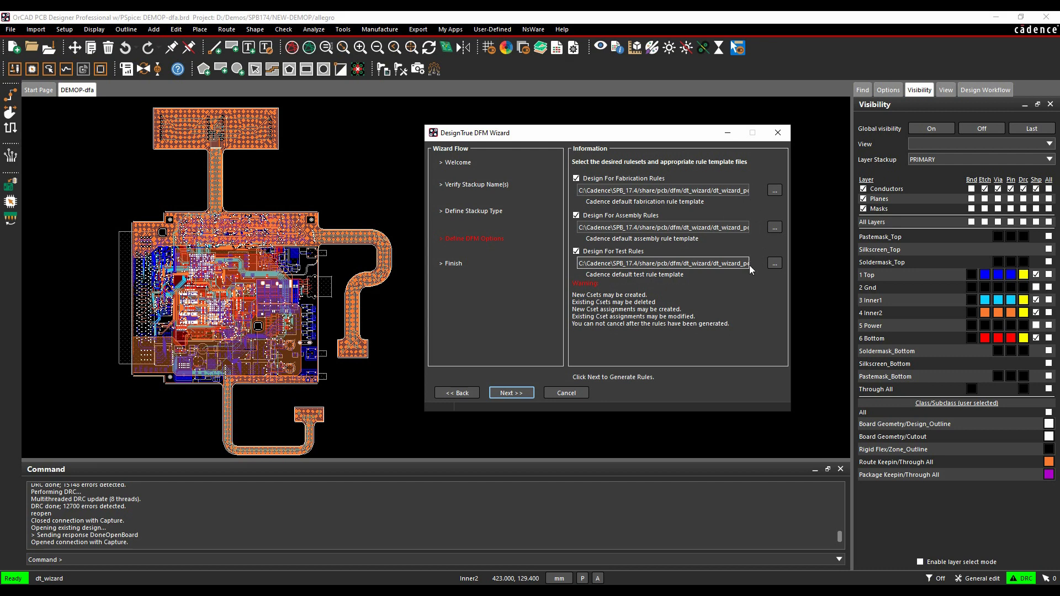
# Generate DFM rules from the default templates and finish with Update Analysis Modes, rerunning DRC.
pyautogui.click(508, 394)
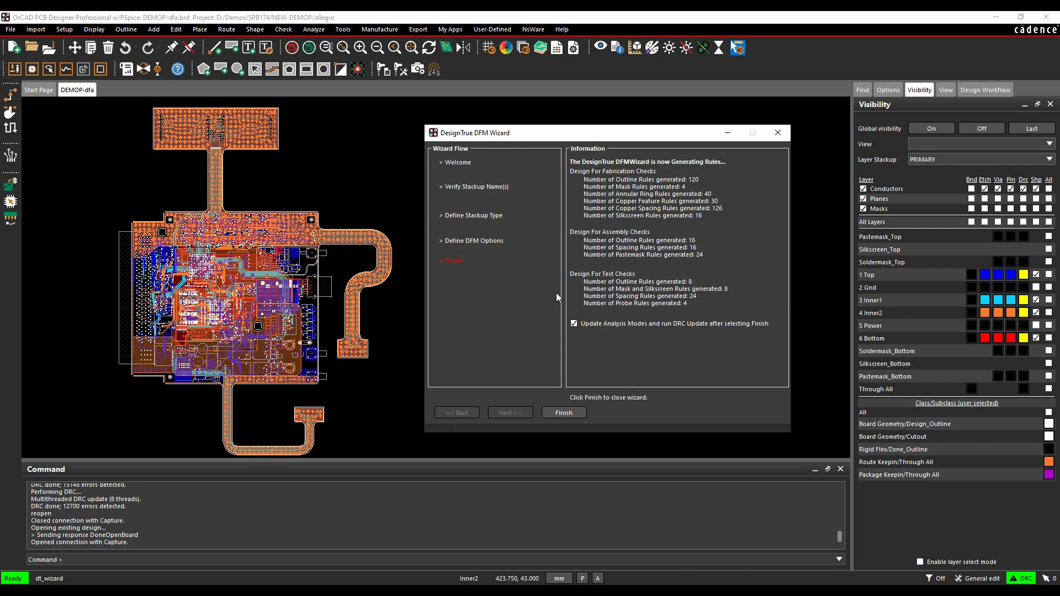
pyautogui.click(565, 412)
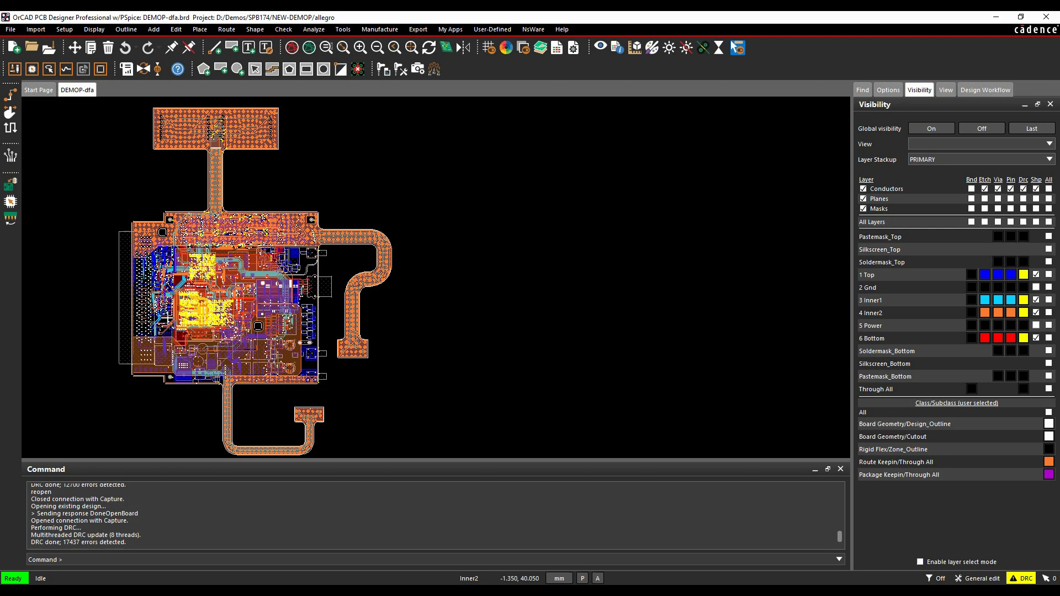
pyautogui.click(66, 30)
pyautogui.click(80, 105)
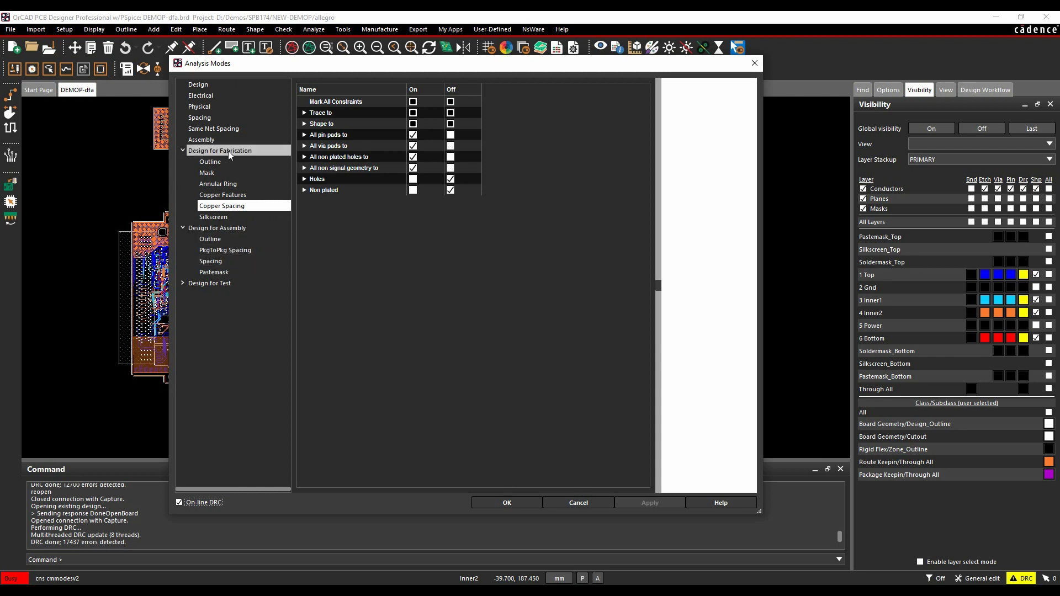
pyautogui.click(213, 165)
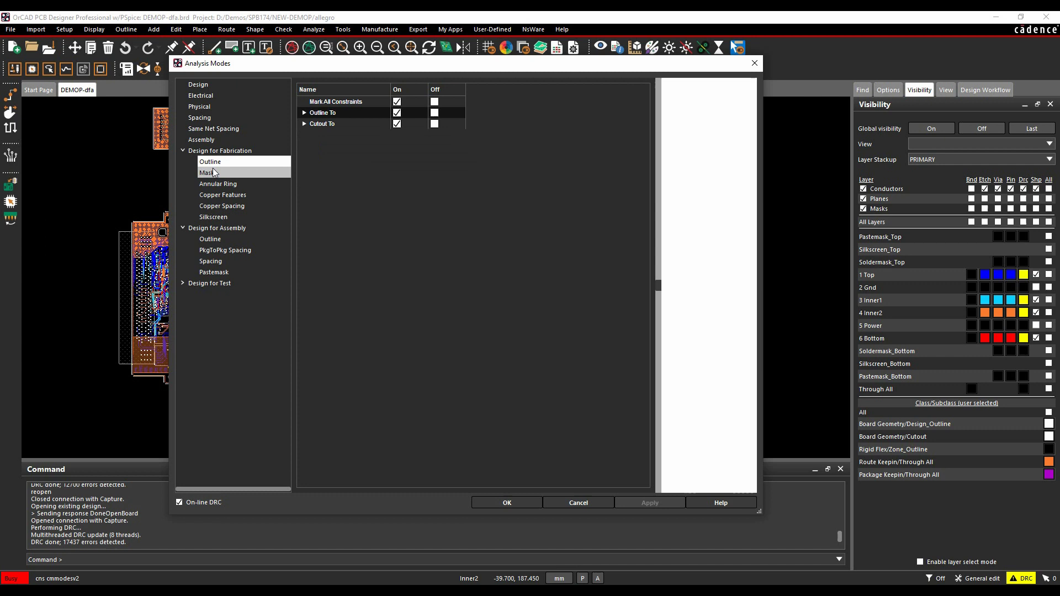
pyautogui.click(304, 124)
pyautogui.click(304, 113)
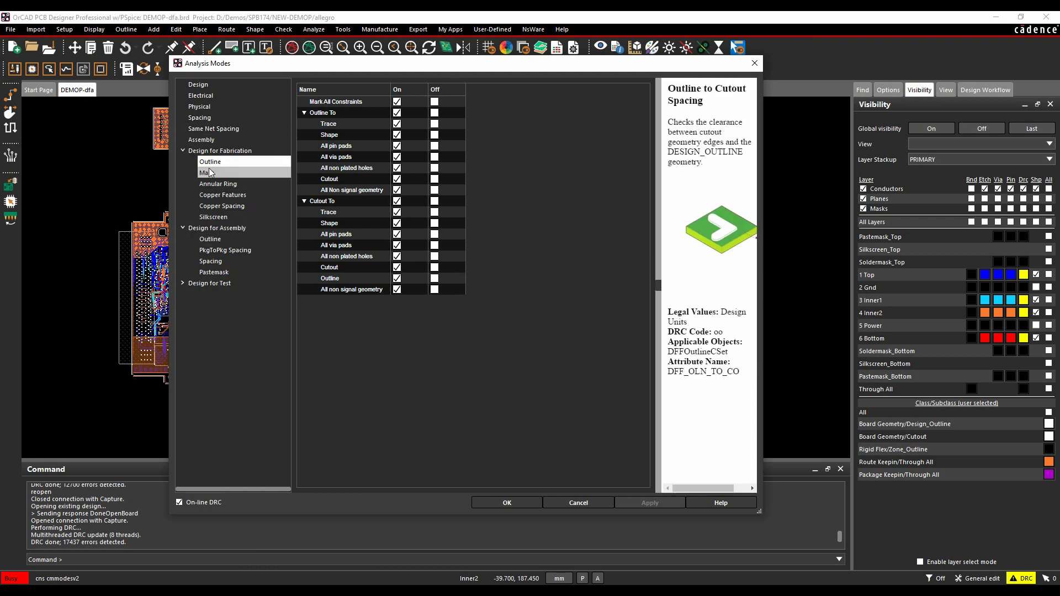
pyautogui.moveTo(387, 169)
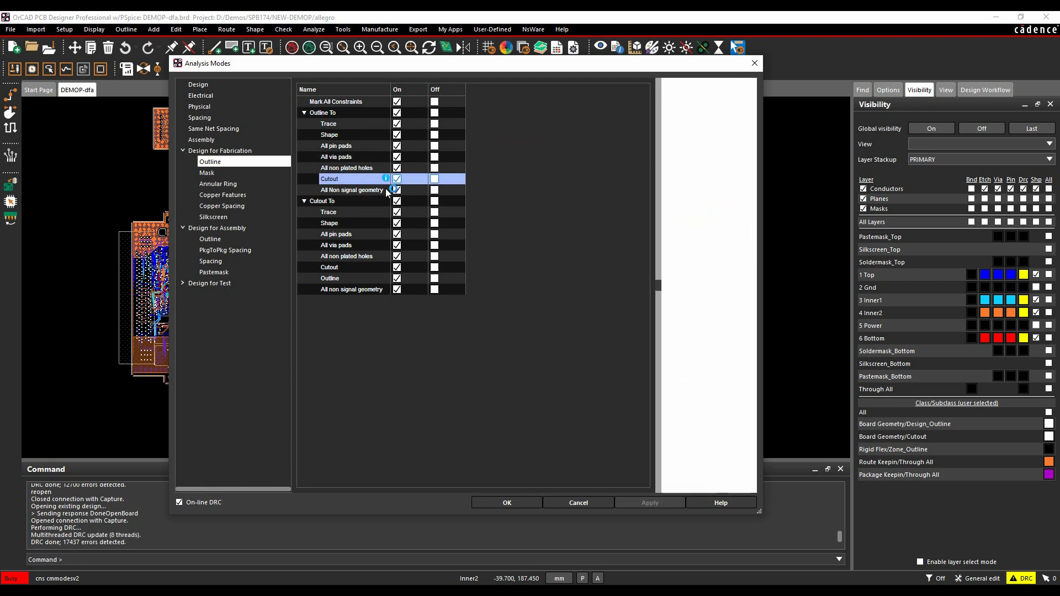
pyautogui.moveTo(386, 226)
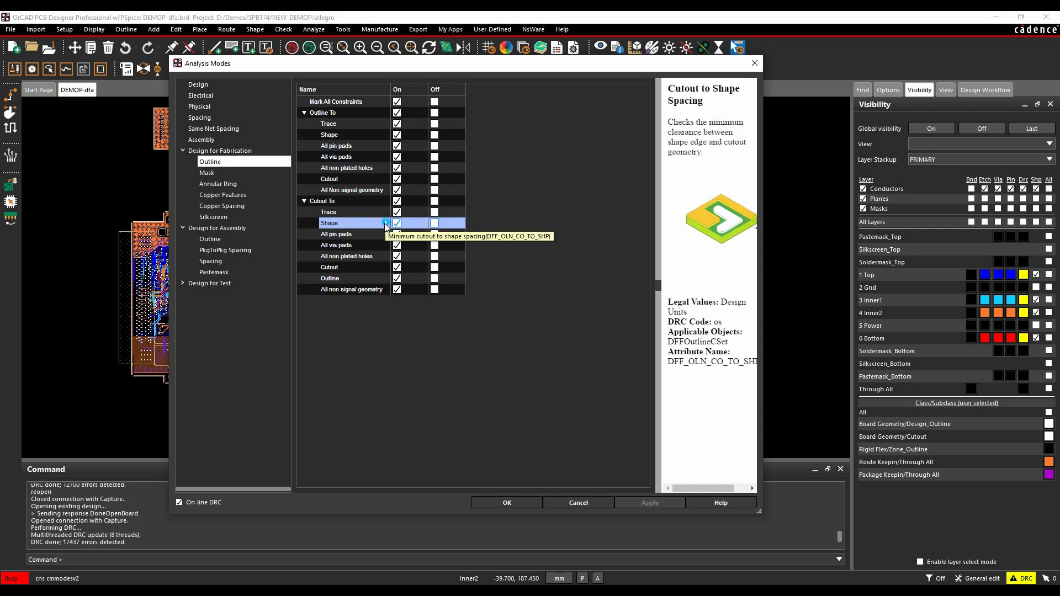
pyautogui.click(599, 505)
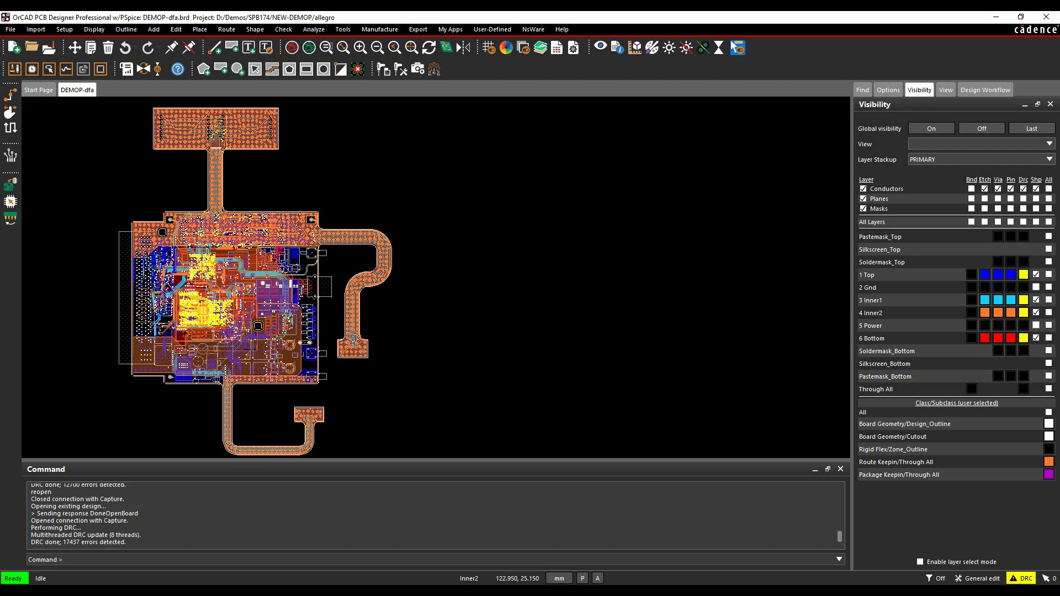
# Hide all board layers except Soldermask_Top.
pyautogui.moveTo(352, 338)
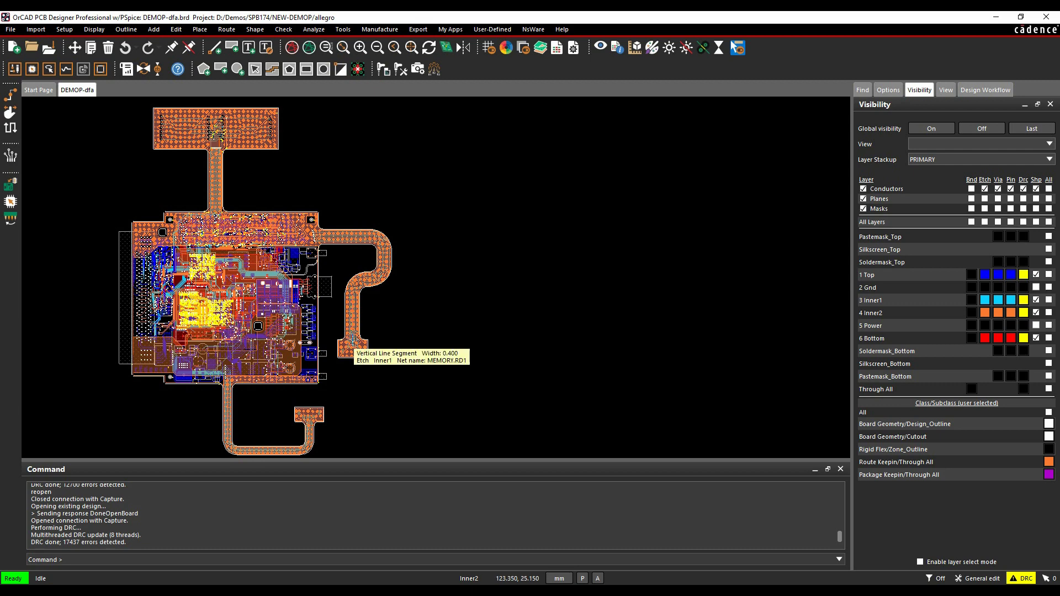
pyautogui.click(981, 129)
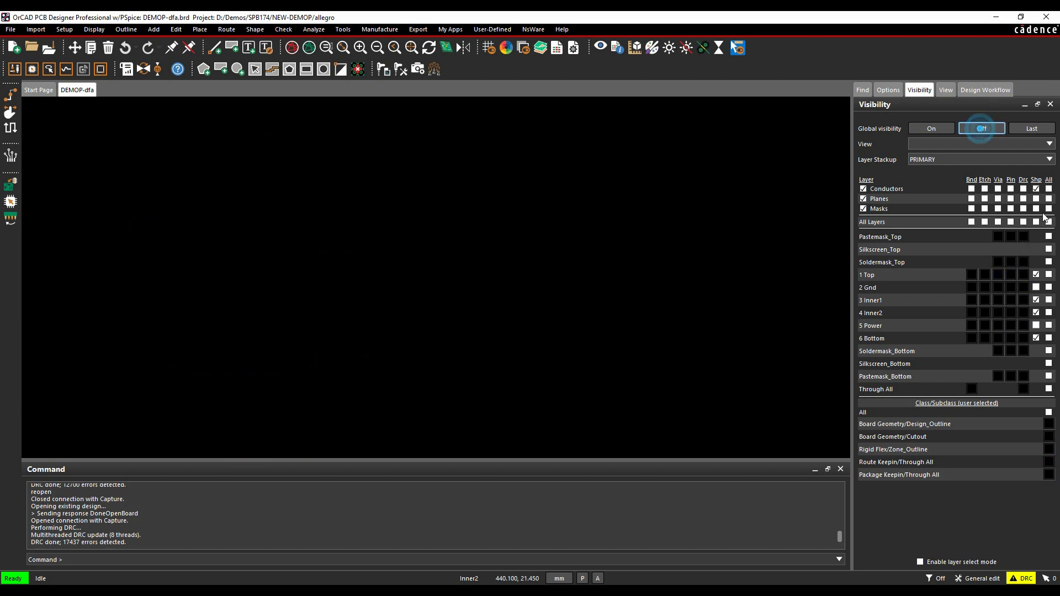
pyautogui.click(1049, 262)
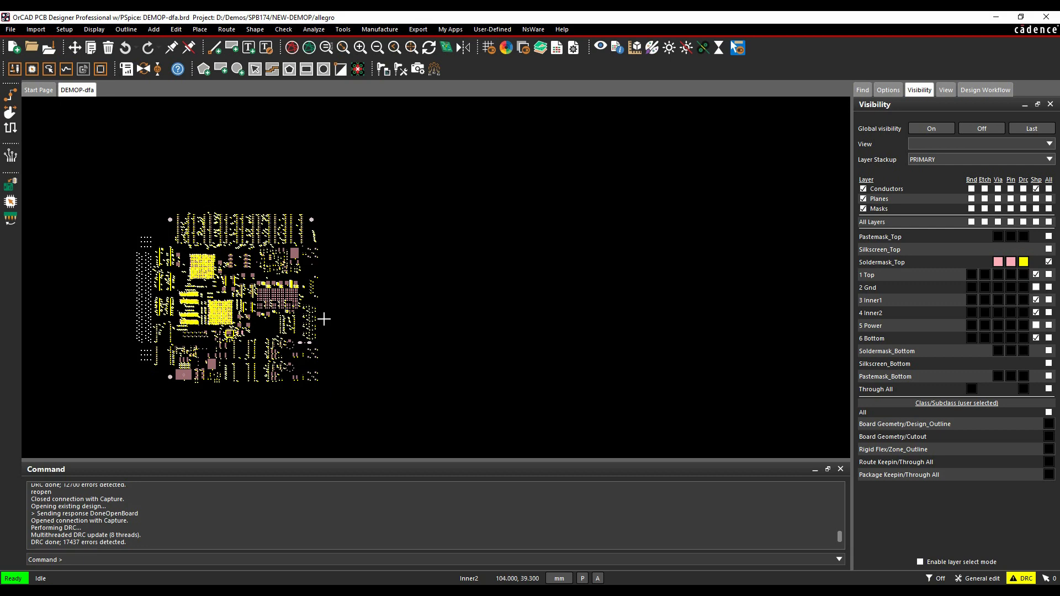
# Zoom to pads N831859 and N831855 and read their pad-to-mask errors (0.025 mm required, 0 mm).
pyautogui.scroll(5, 331, 310)
pyautogui.moveTo(343, 298); pyautogui.dragTo(532, 330, button='middle')
pyautogui.scroll(6, 532, 330)
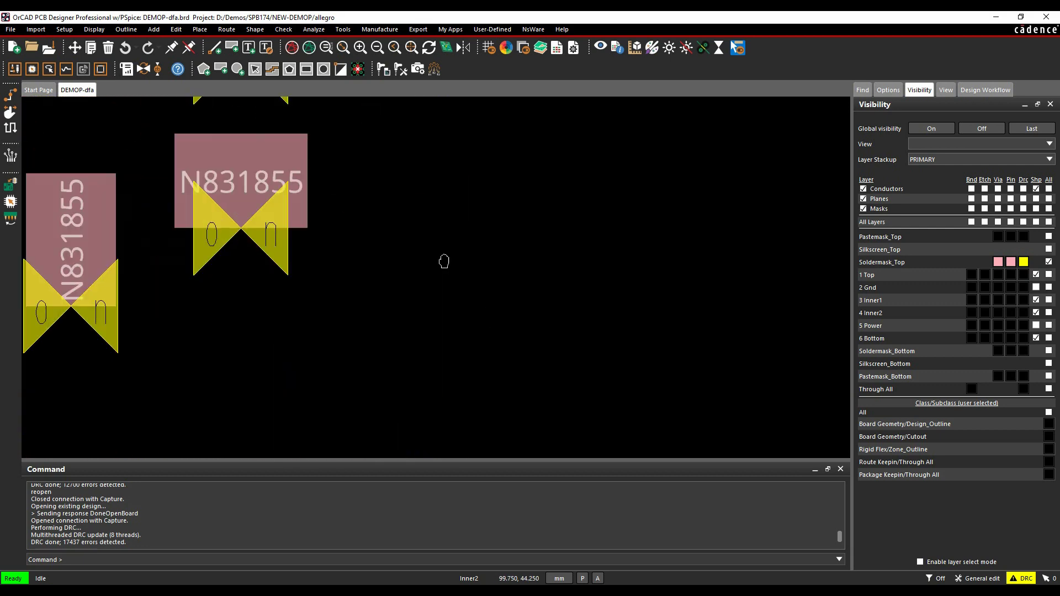
pyautogui.moveTo(488, 302)
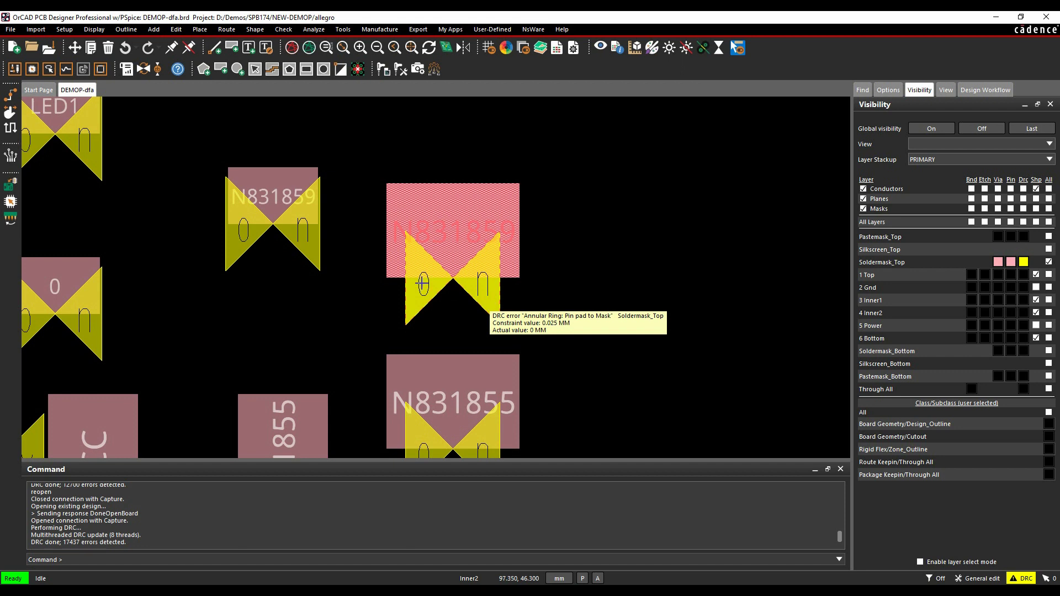
pyautogui.moveTo(522, 279)
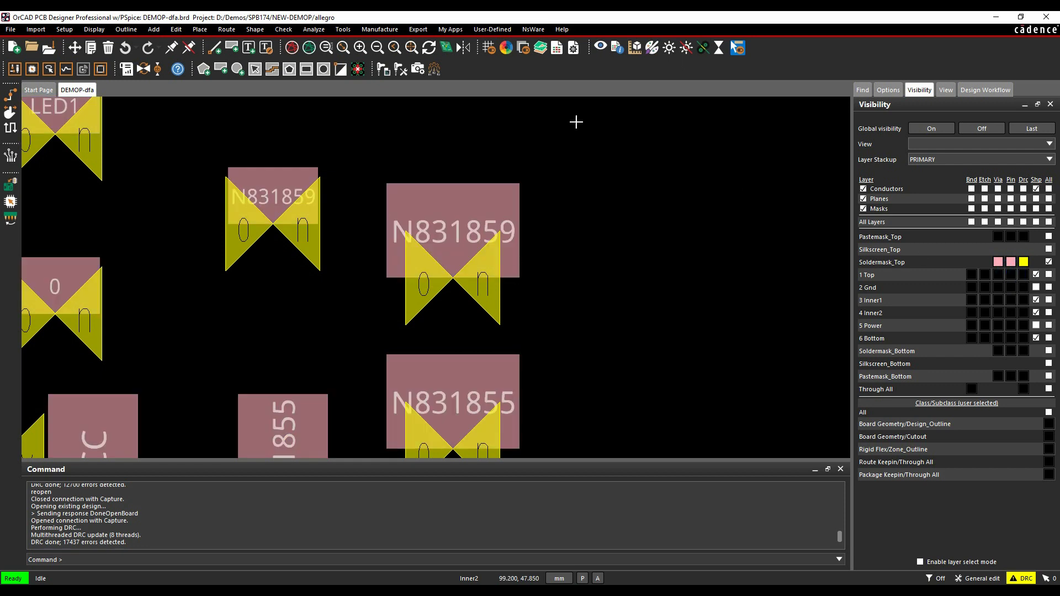
# Open Constraint Manager's manufacturing Annular Ring worksheet.
pyautogui.click(558, 49)
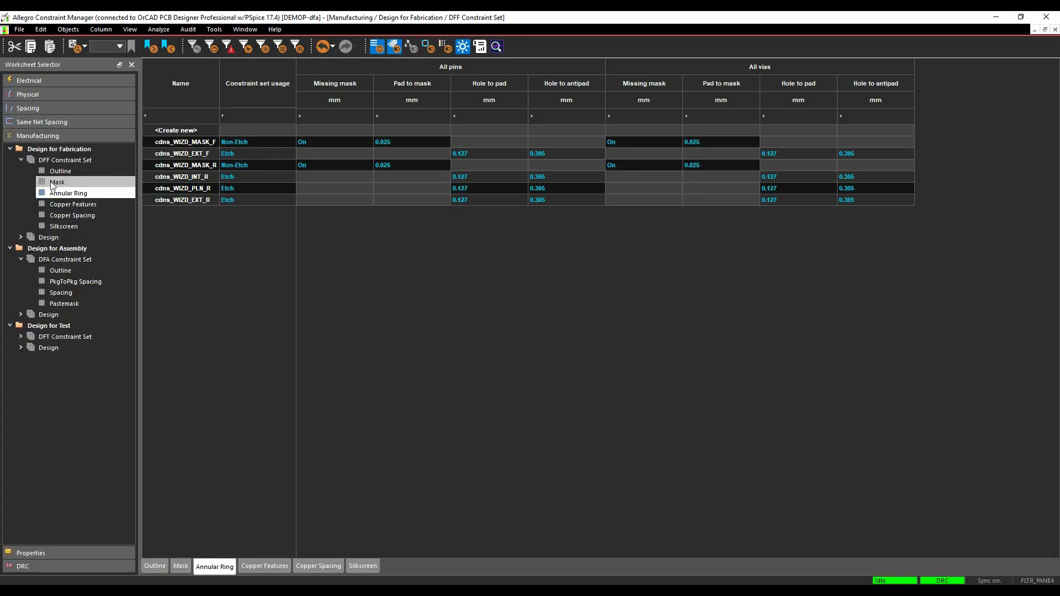
pyautogui.click(55, 182)
pyautogui.click(65, 195)
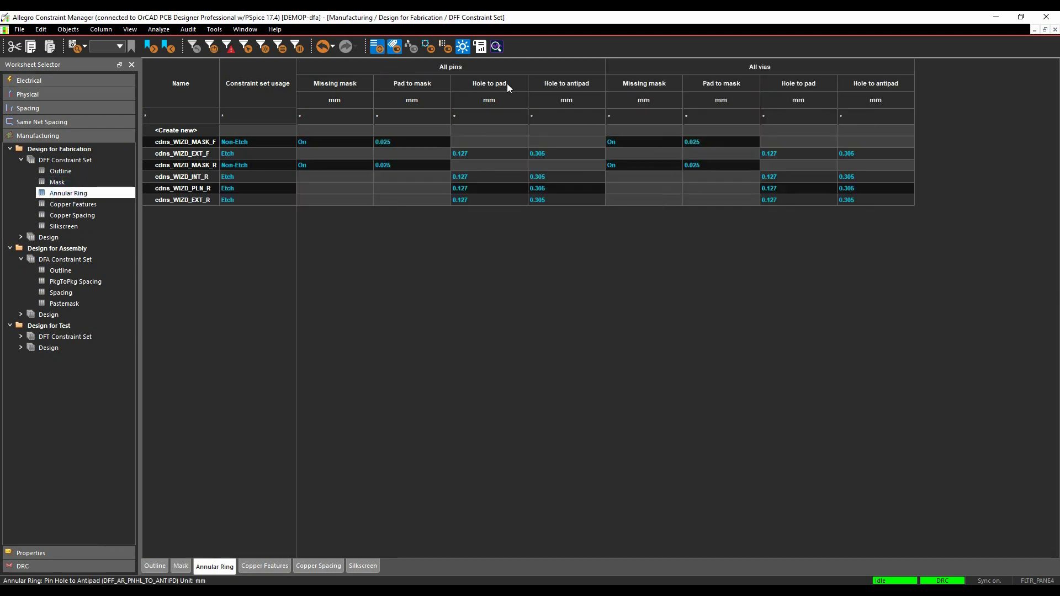
# Set Pad to mask to 0 for pins and vias in cdns_WIZD_MASK_F and cdns_WIZD_MASK_R.
pyautogui.click(403, 144)
pyautogui.click(400, 142)
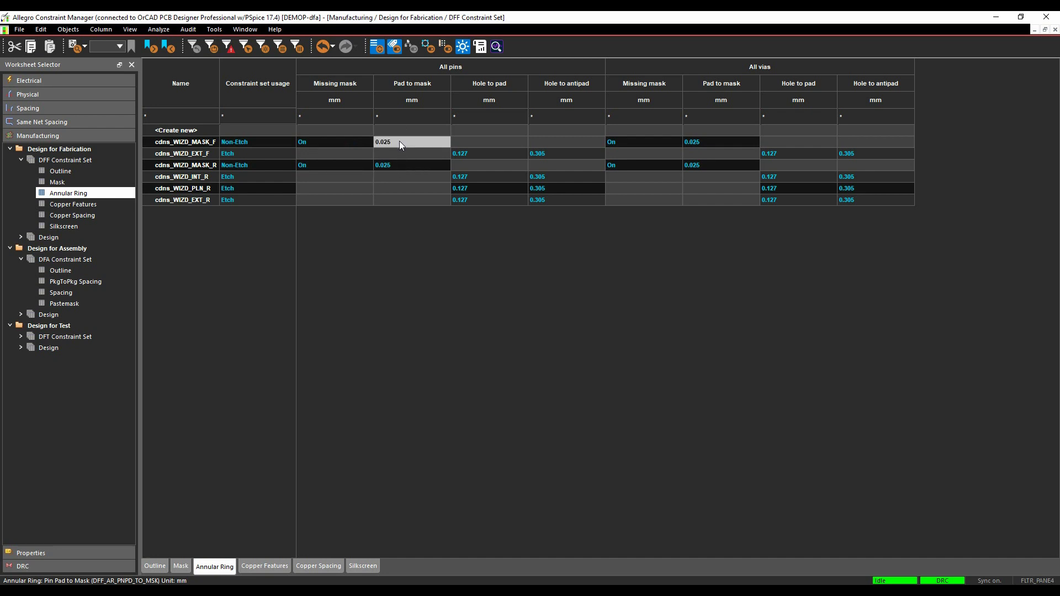
pyautogui.doubleClick(400, 142)
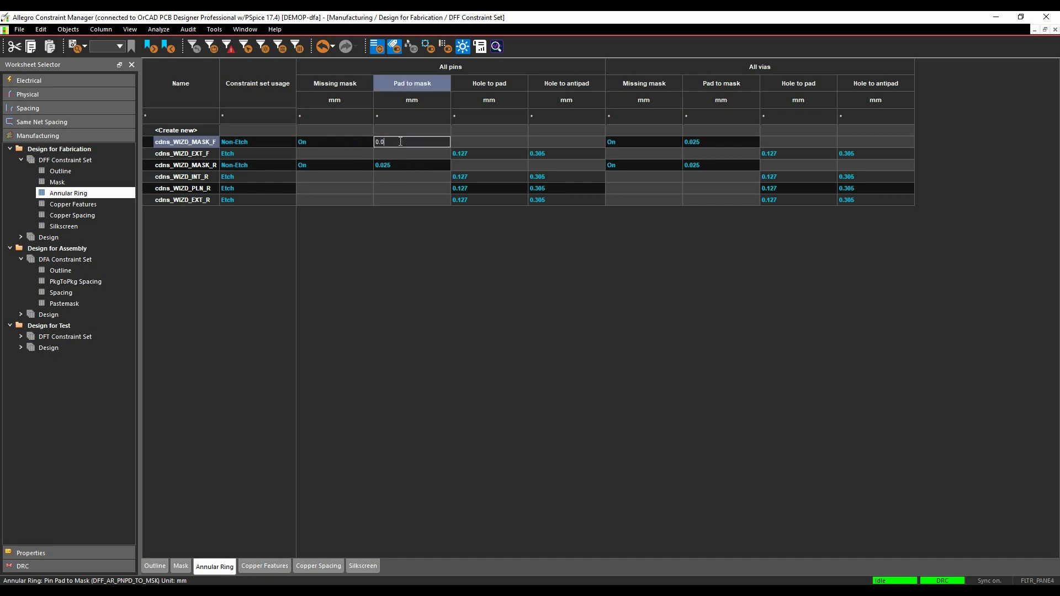
pyautogui.write('0')
pyautogui.press('Return')
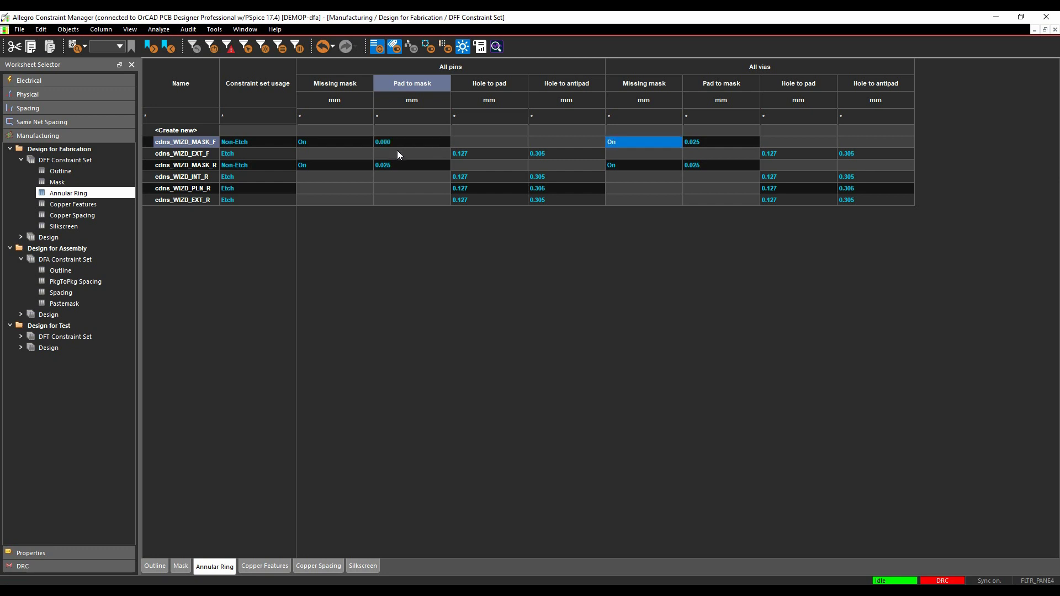
pyautogui.doubleClick(401, 165)
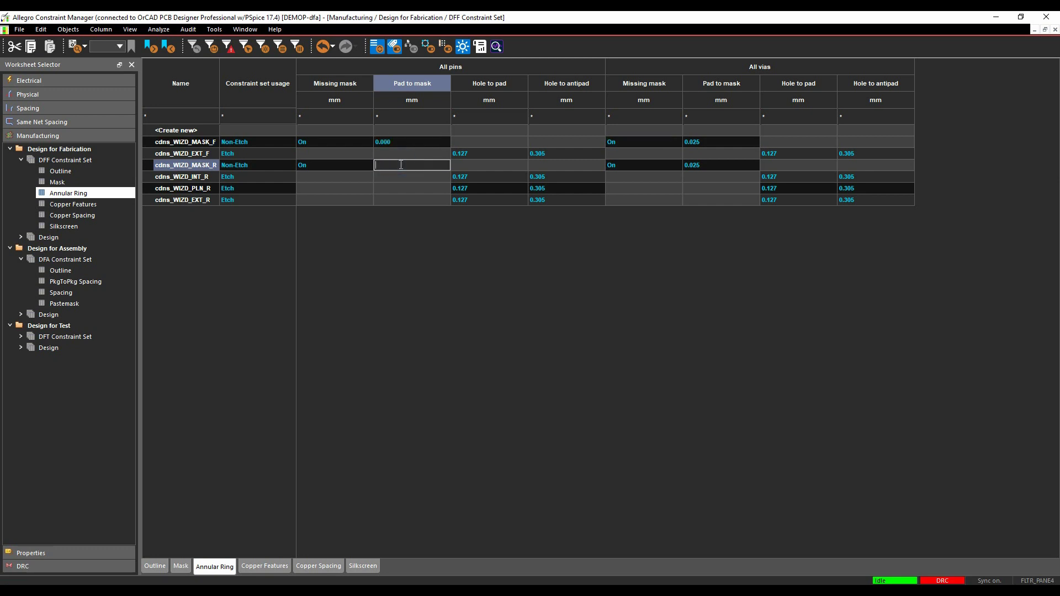
pyautogui.press('Return')
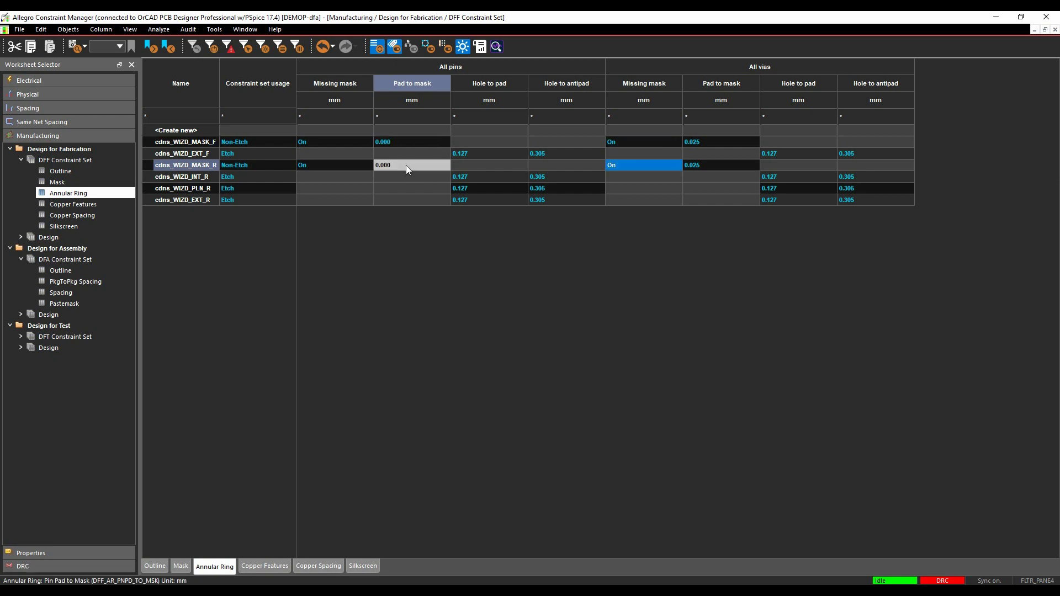
pyautogui.doubleClick(707, 142)
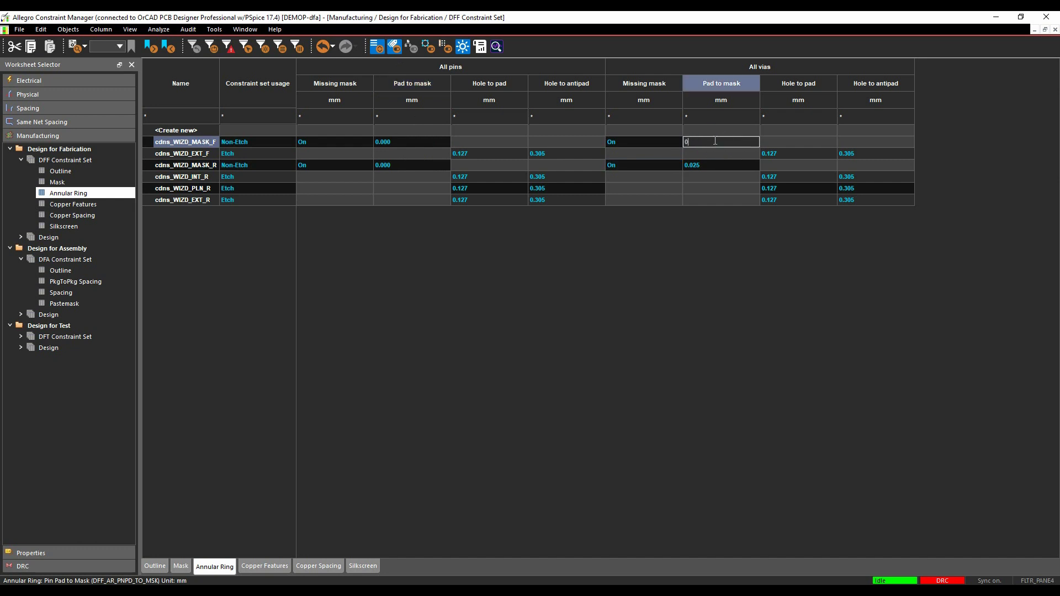
pyautogui.press('Return')
pyautogui.doubleClick(713, 164)
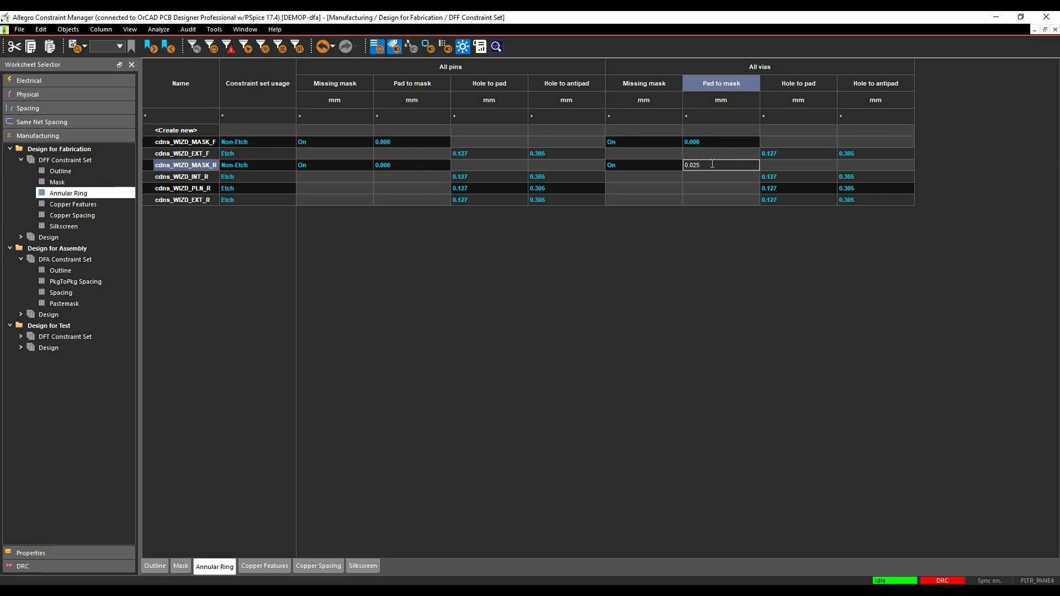
pyautogui.press('Return')
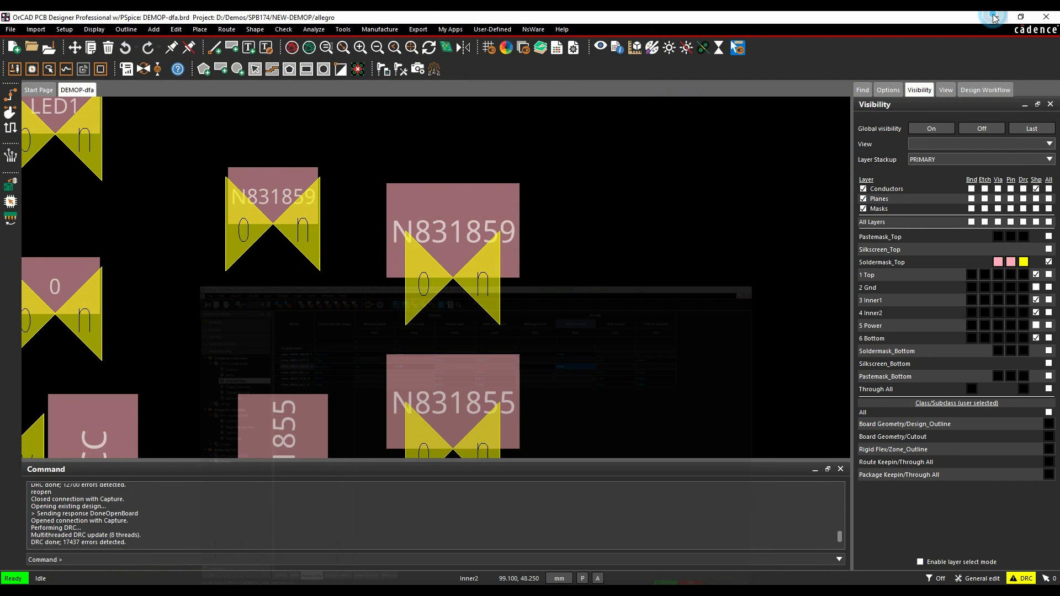
# Close Constraint Manager and rerun DRC, reducing errors from 17437 to 12699.
pyautogui.click(996, 16)
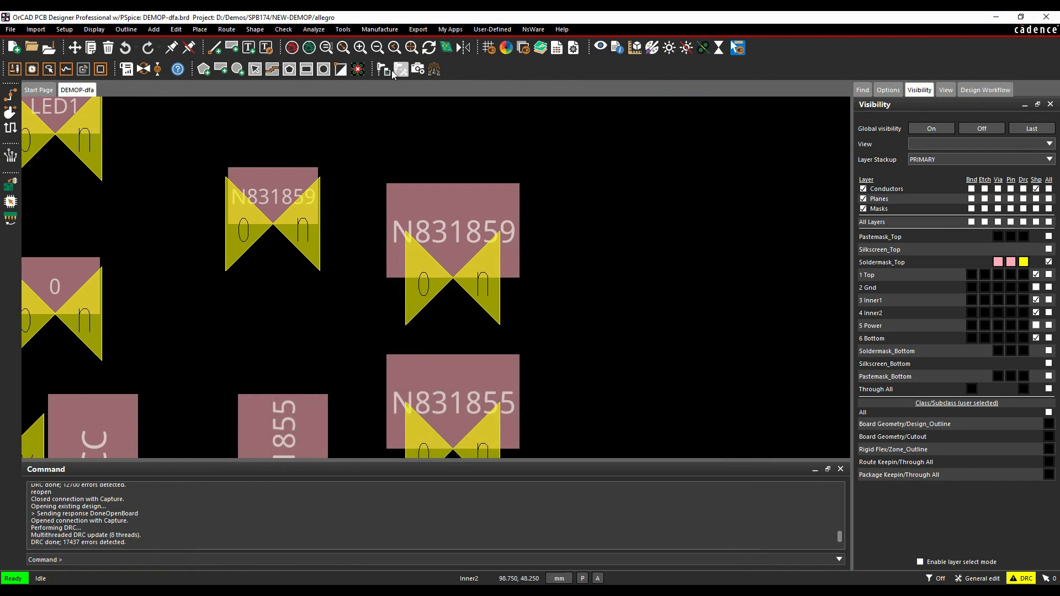
pyautogui.click(145, 71)
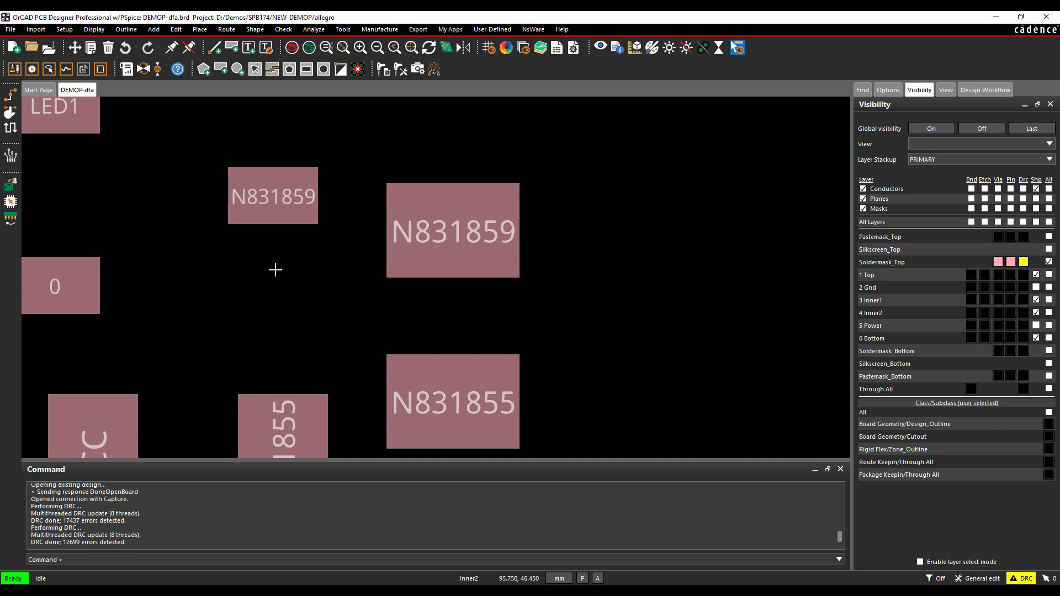
pyautogui.scroll(-5, 275, 269)
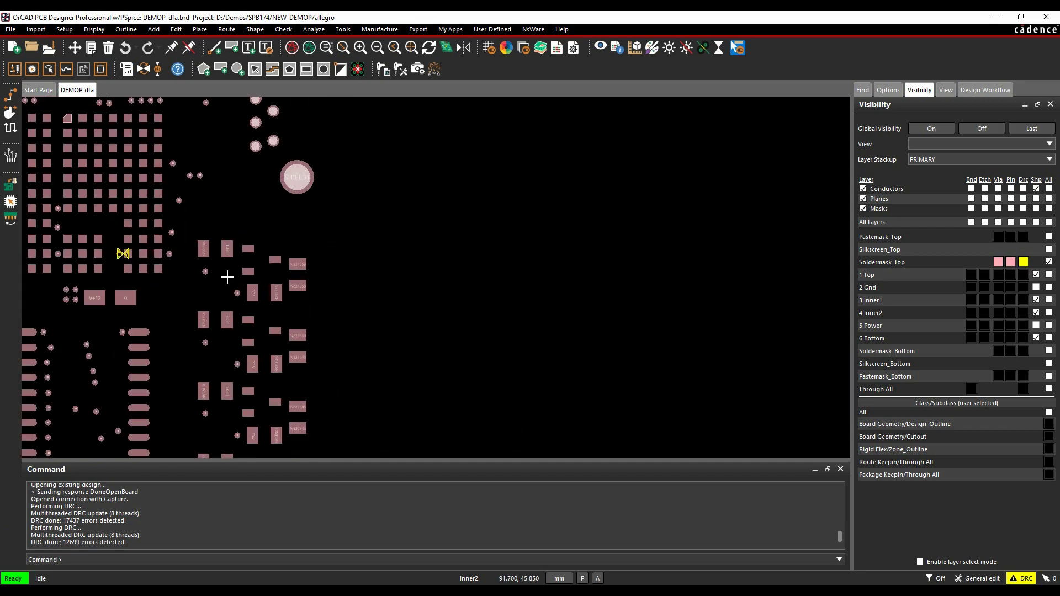
pyautogui.scroll(-6, 227, 277)
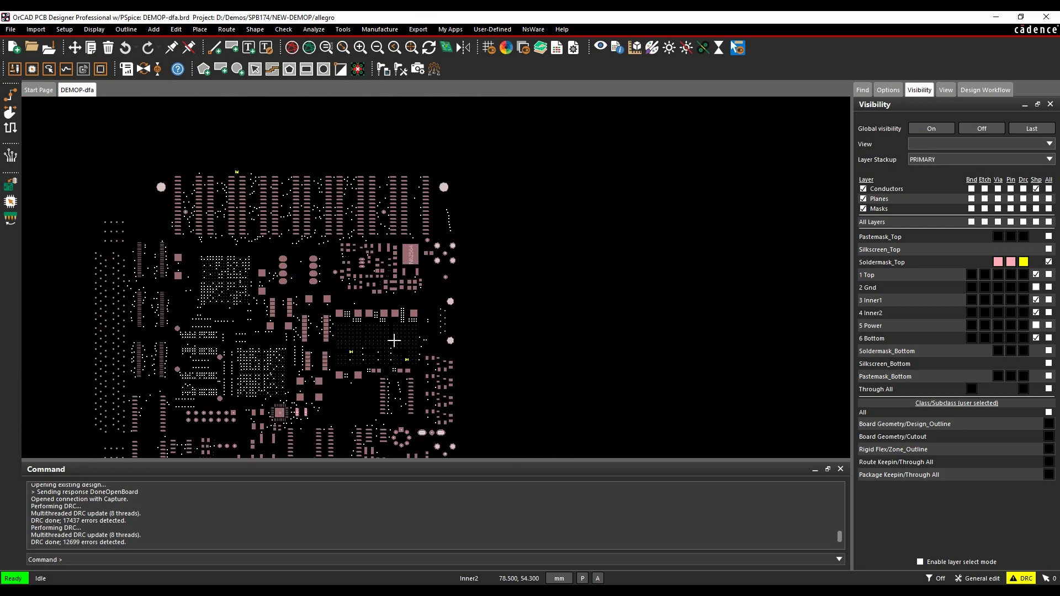
pyautogui.scroll(-3, 362, 270)
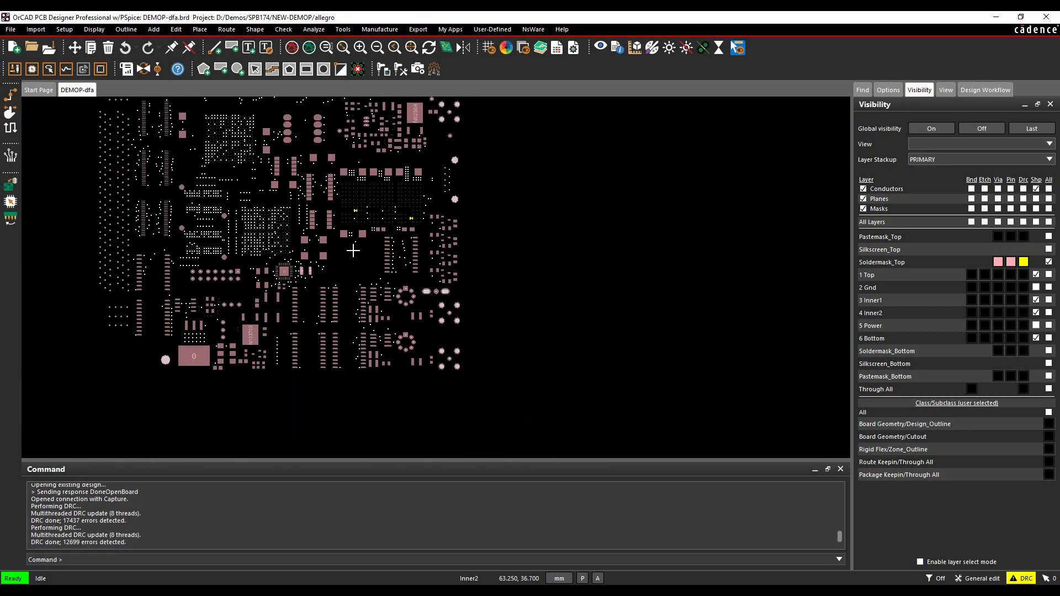
# Show 1 Top copper without Soldermask_Top and inspect the remaining component-to-outline marker.
pyautogui.click(1048, 274)
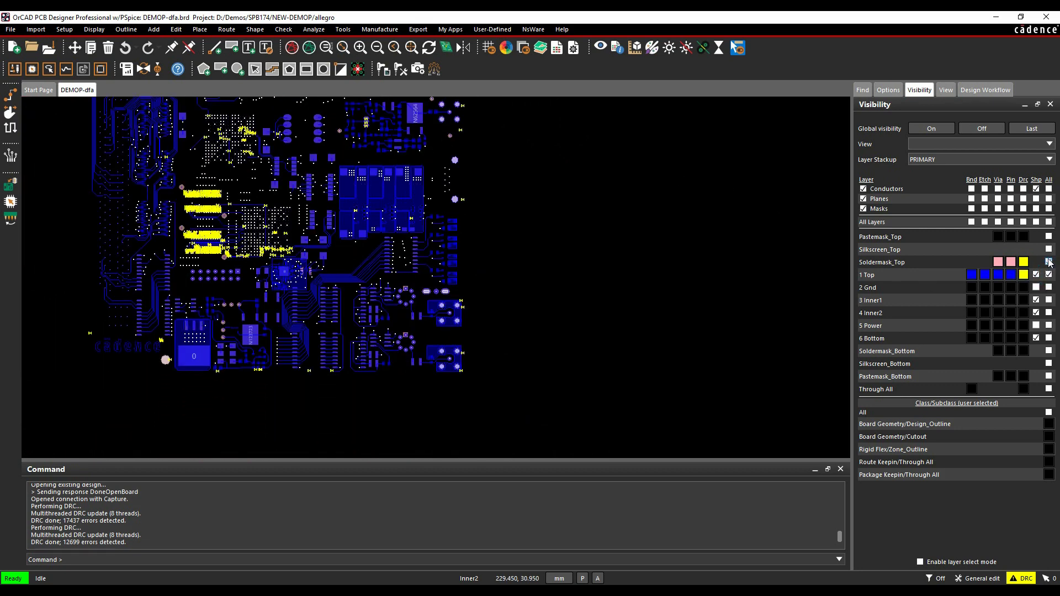
pyautogui.click(1049, 262)
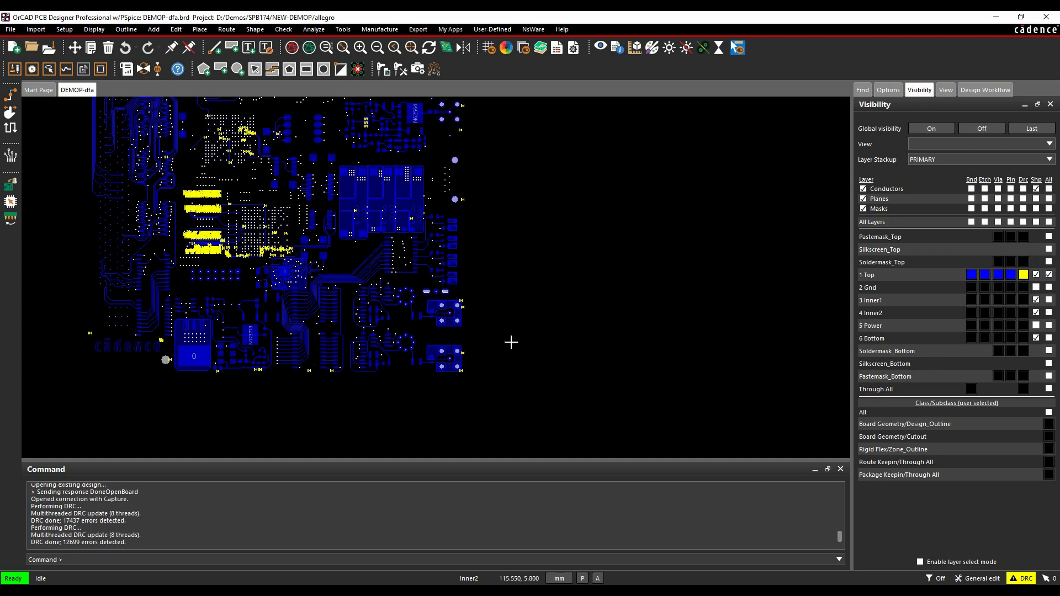
pyautogui.scroll(5, 464, 287)
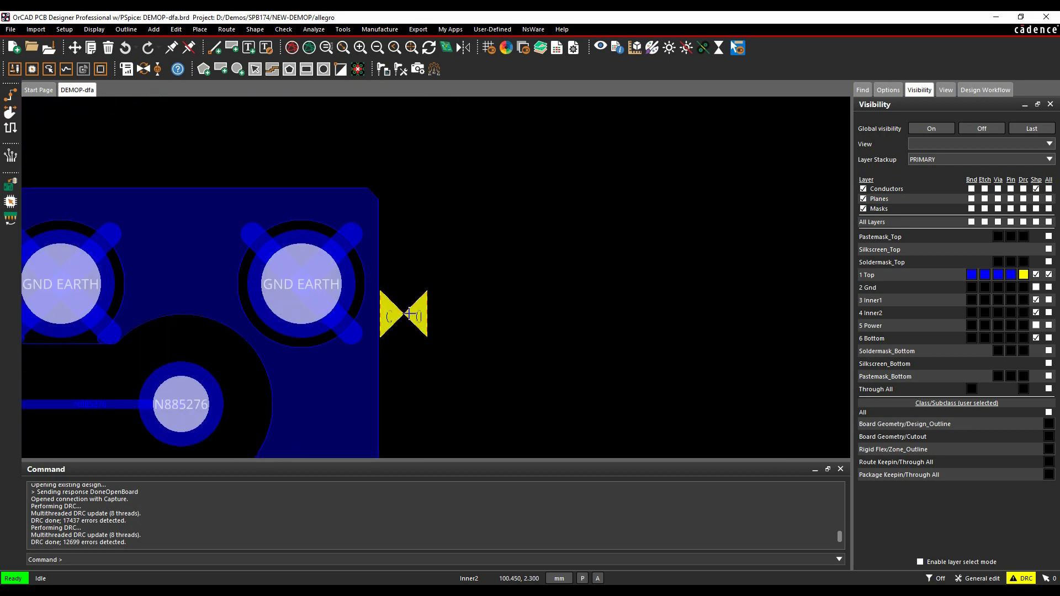
pyautogui.moveTo(409, 314)
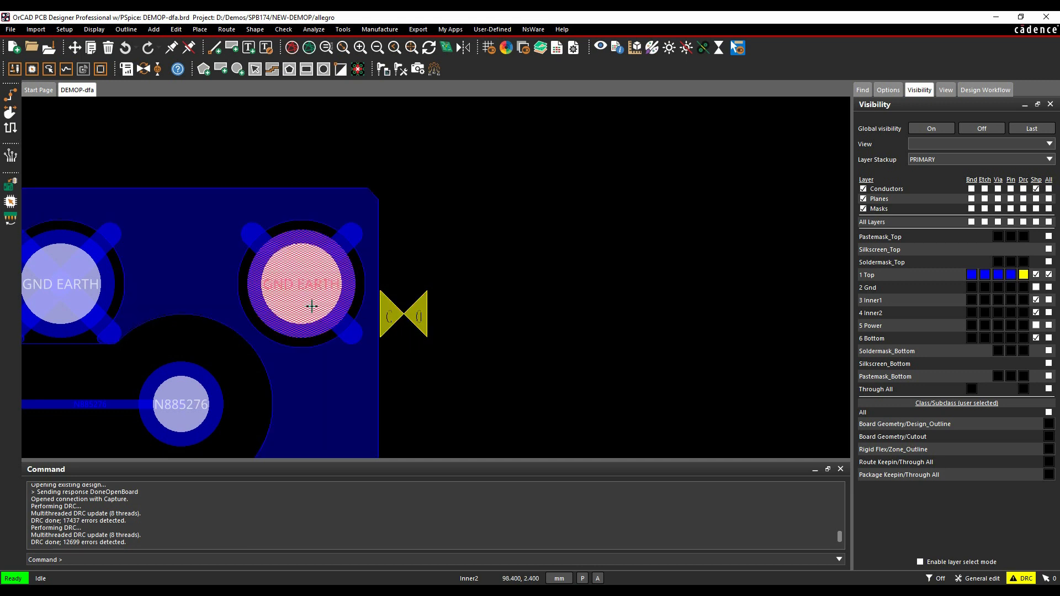
pyautogui.moveTo(310, 305)
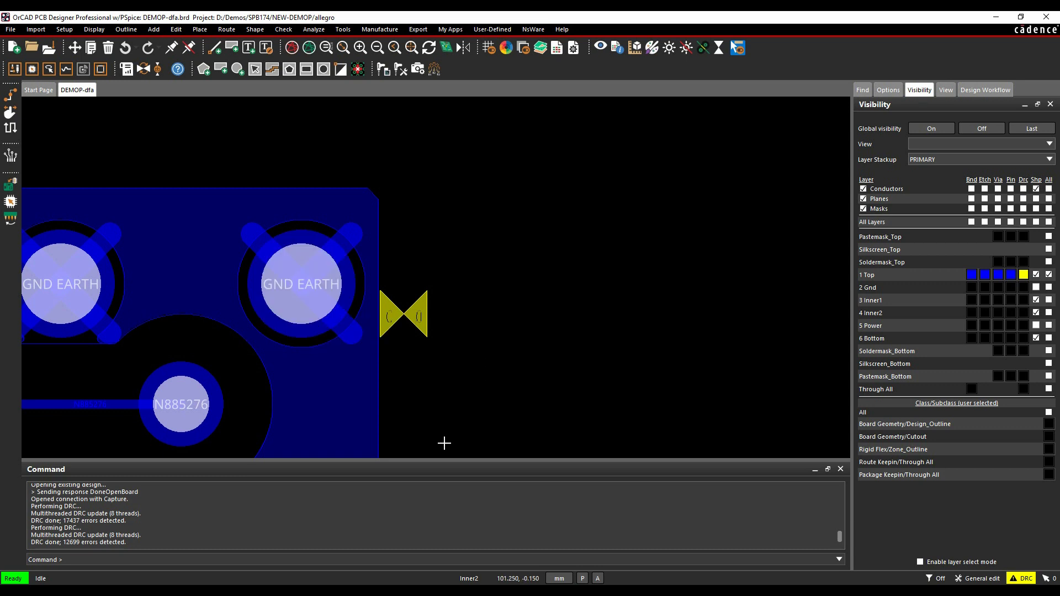